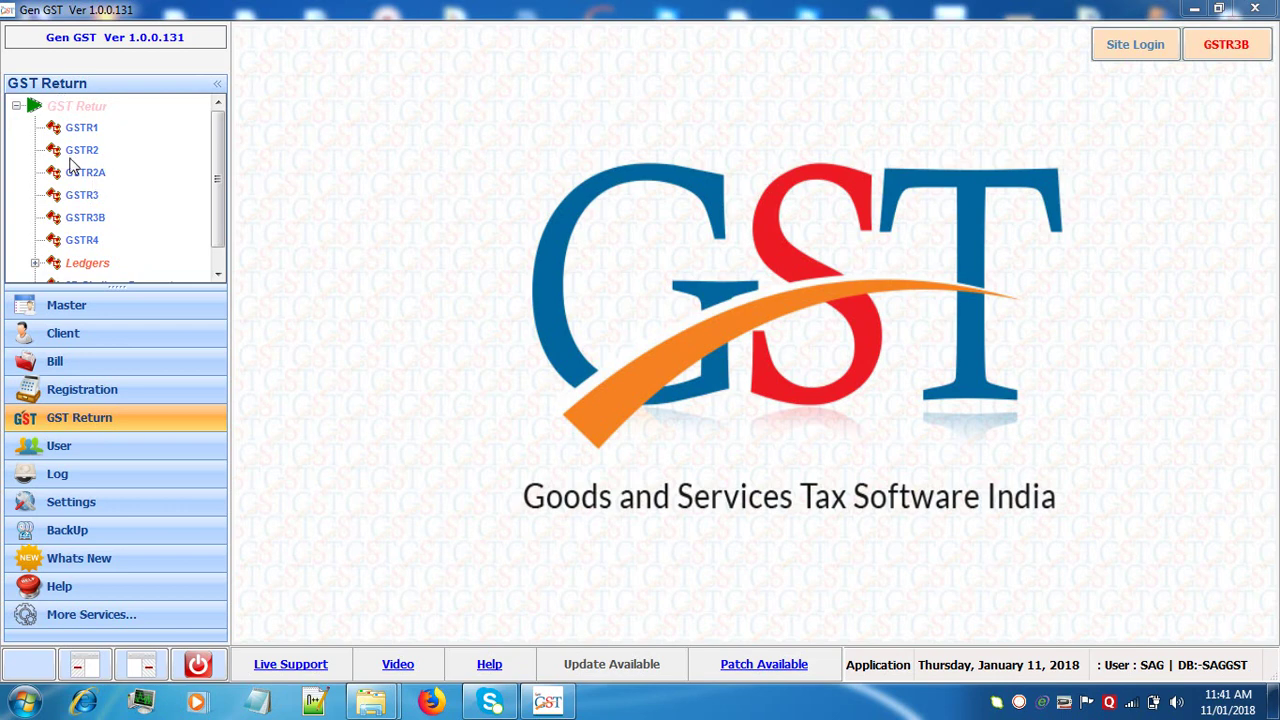
Show the July 2017-18 GSTR2A client list and tick SATISH ENTERPRISES for download.
click(72, 172)
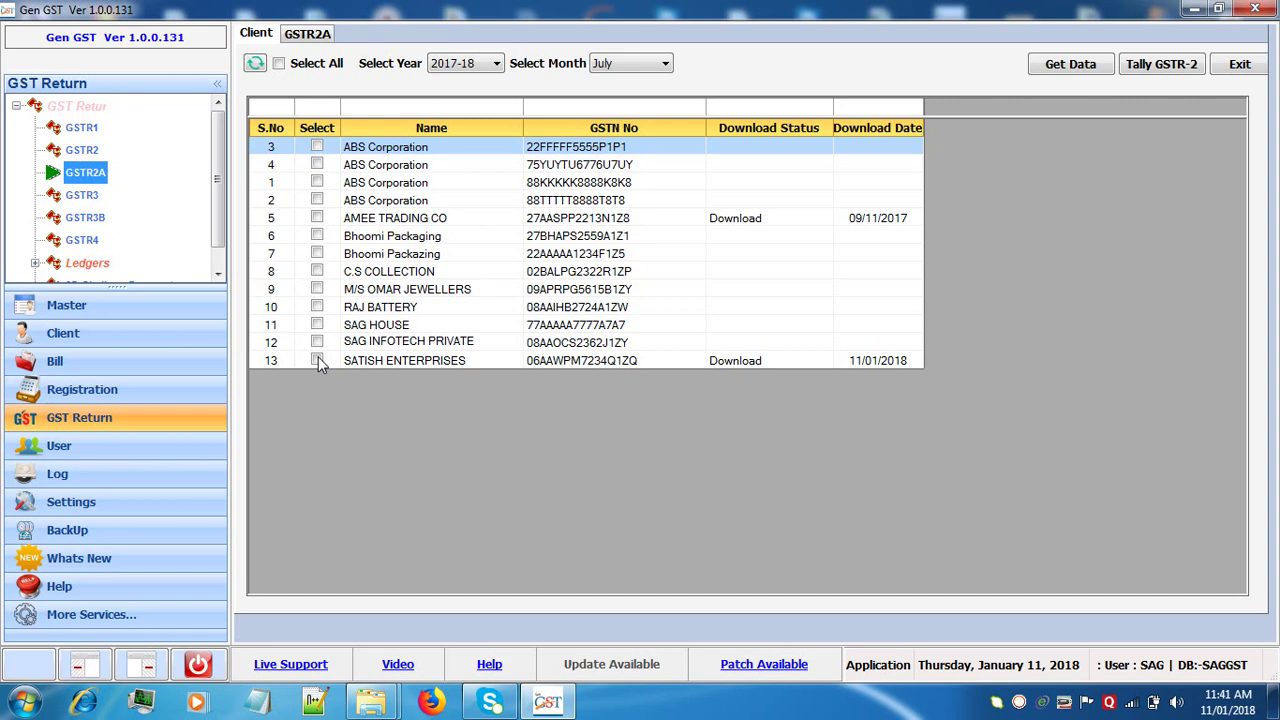
click(317, 359)
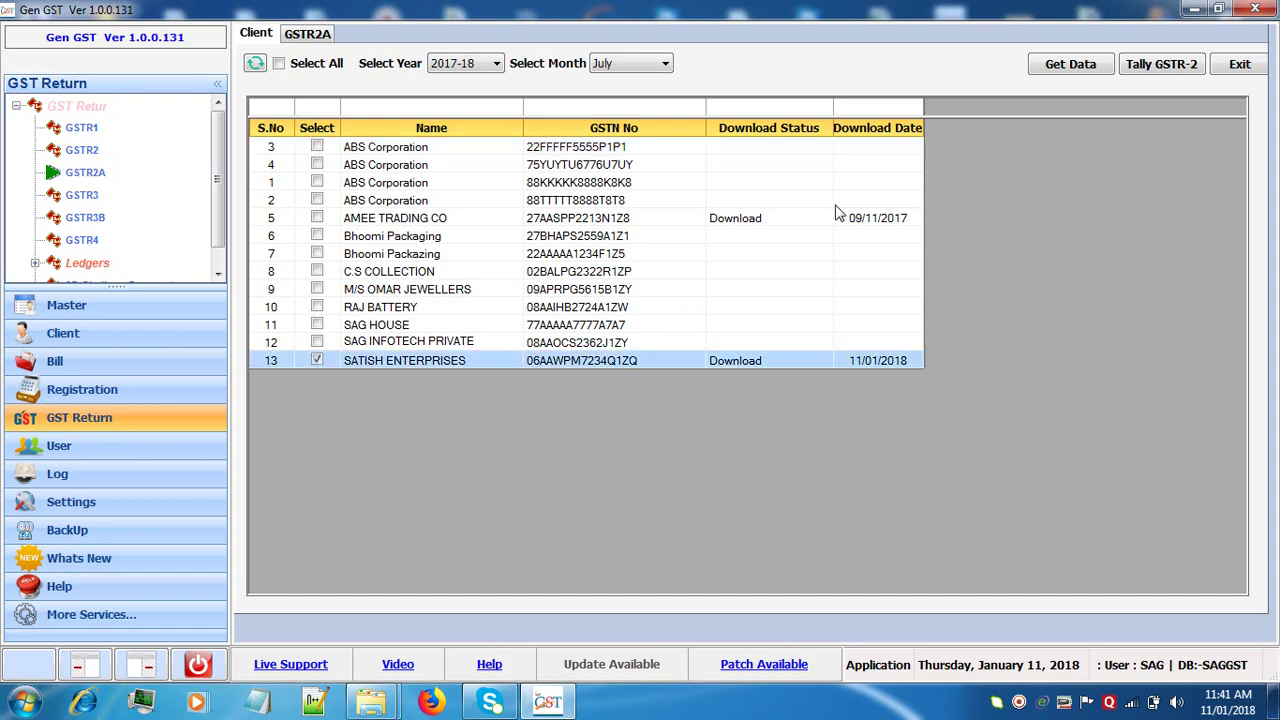
Choose all months from July to March with the Download All option for the data fetch.
click(1050, 66)
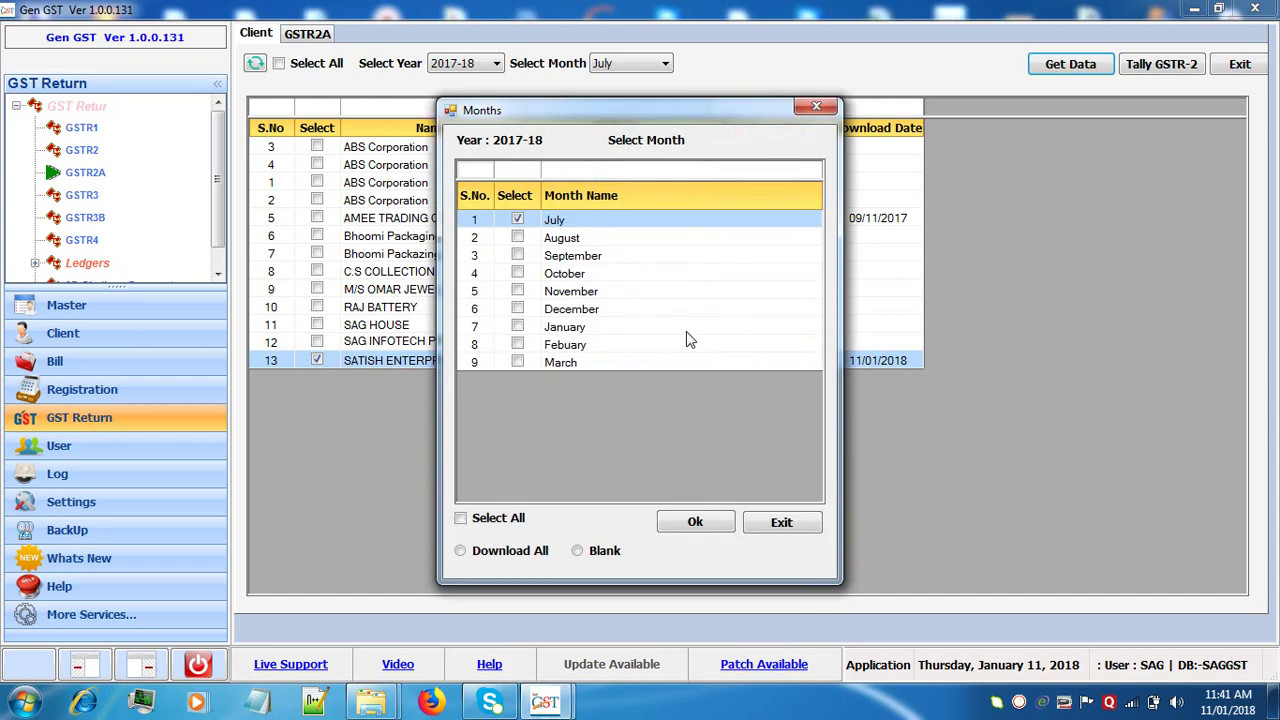
click(460, 520)
click(460, 552)
Enter captcha 789675 and download SATISH ENTERPRISES' GSTR-2A data from the GST portal.
click(712, 523)
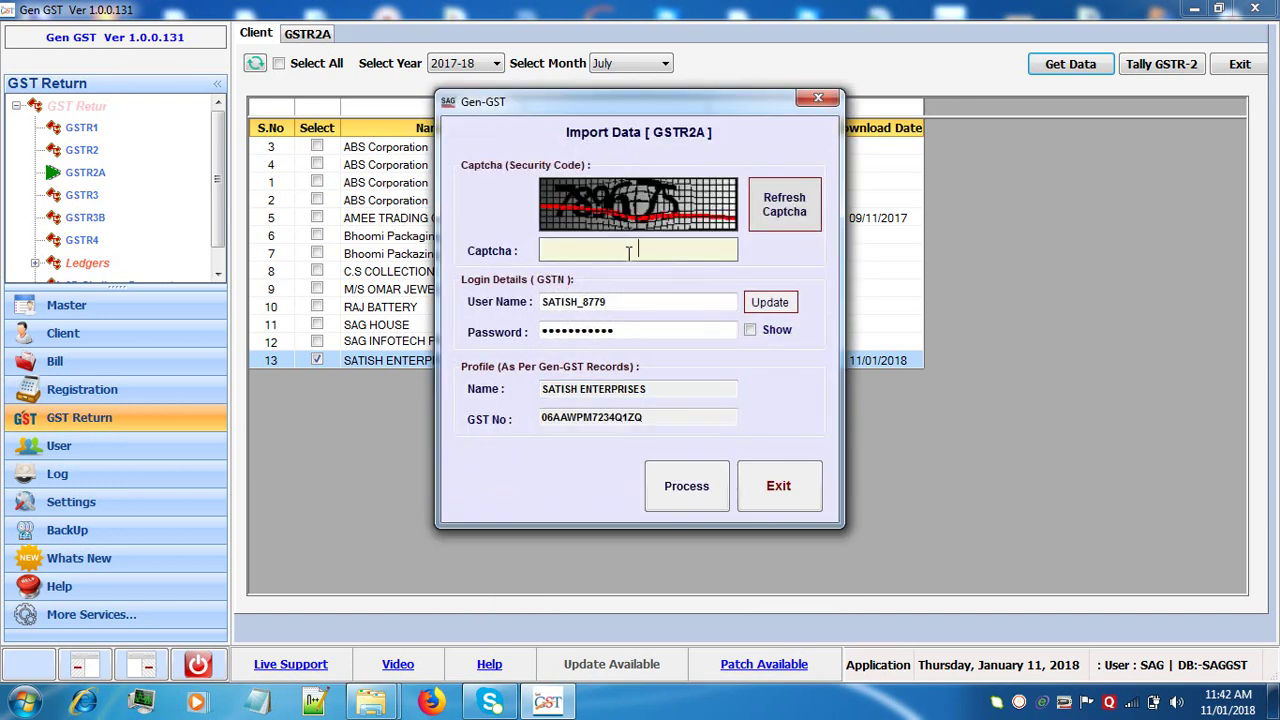
text(7896)
text(75)
click(708, 503)
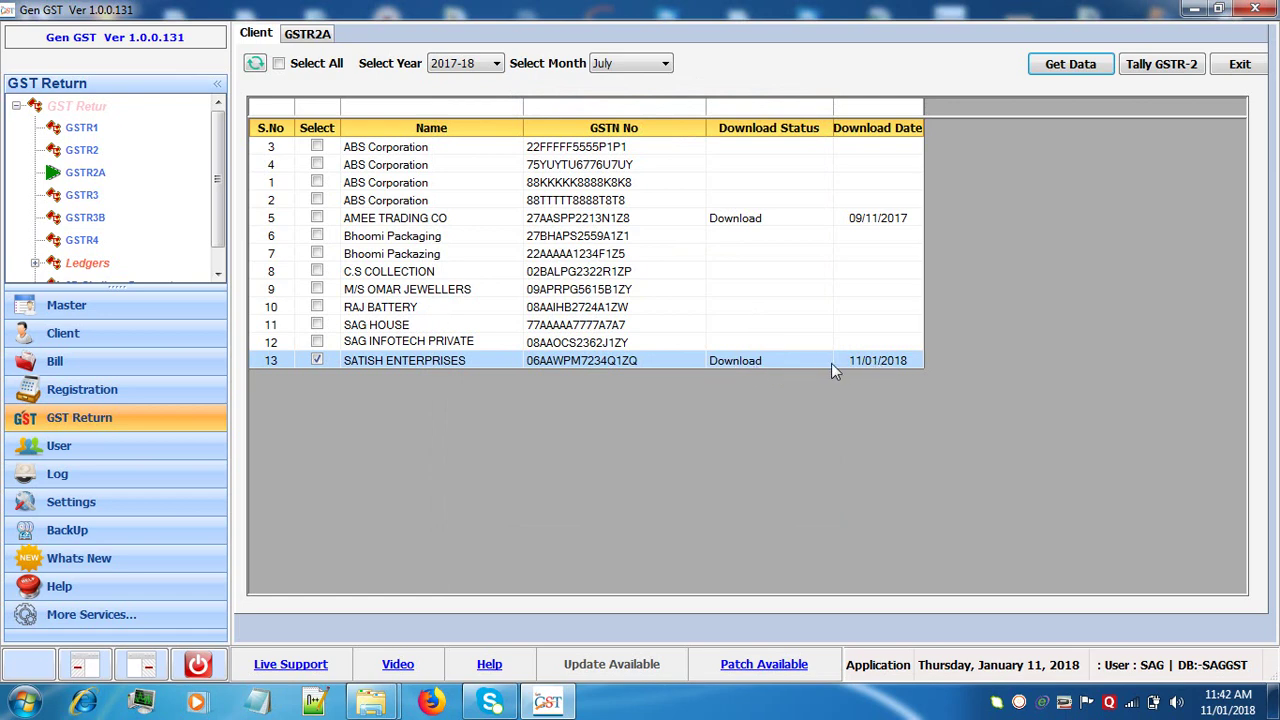
Review the downloaded July GSTR2A invoices, dismiss the success message, and return to the Client list.
click(299, 36)
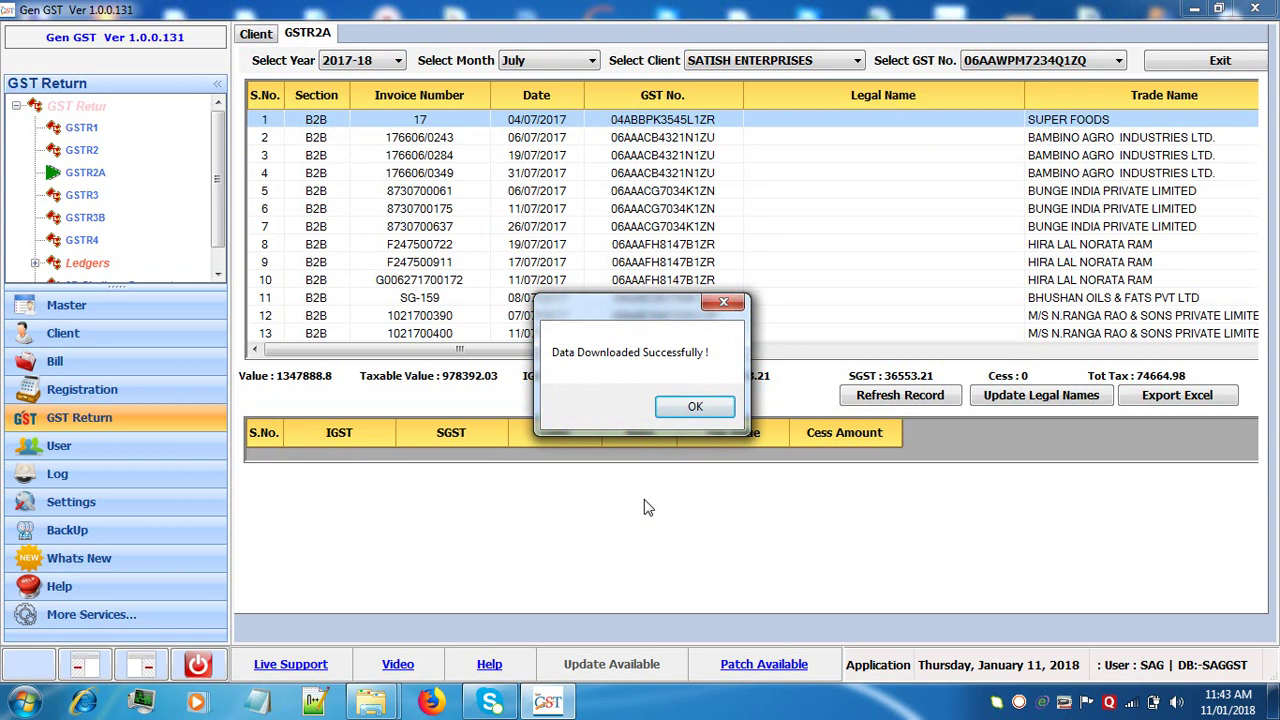
click(694, 407)
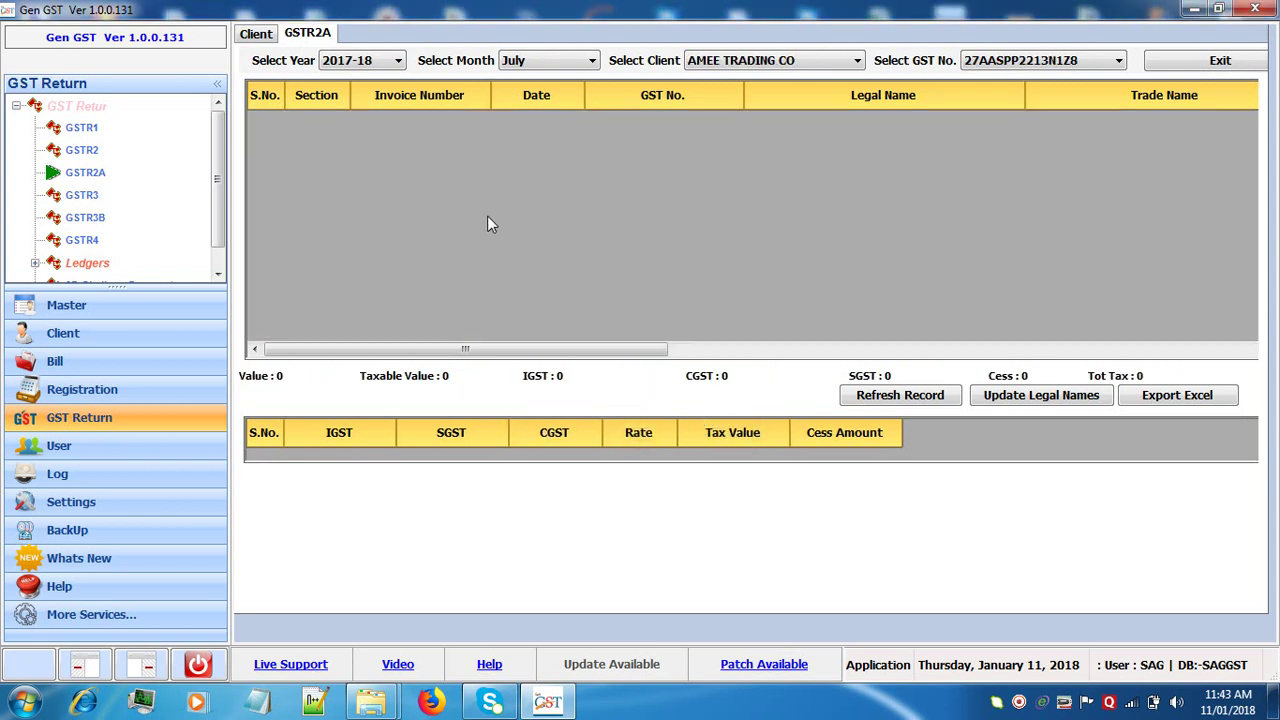
click(255, 34)
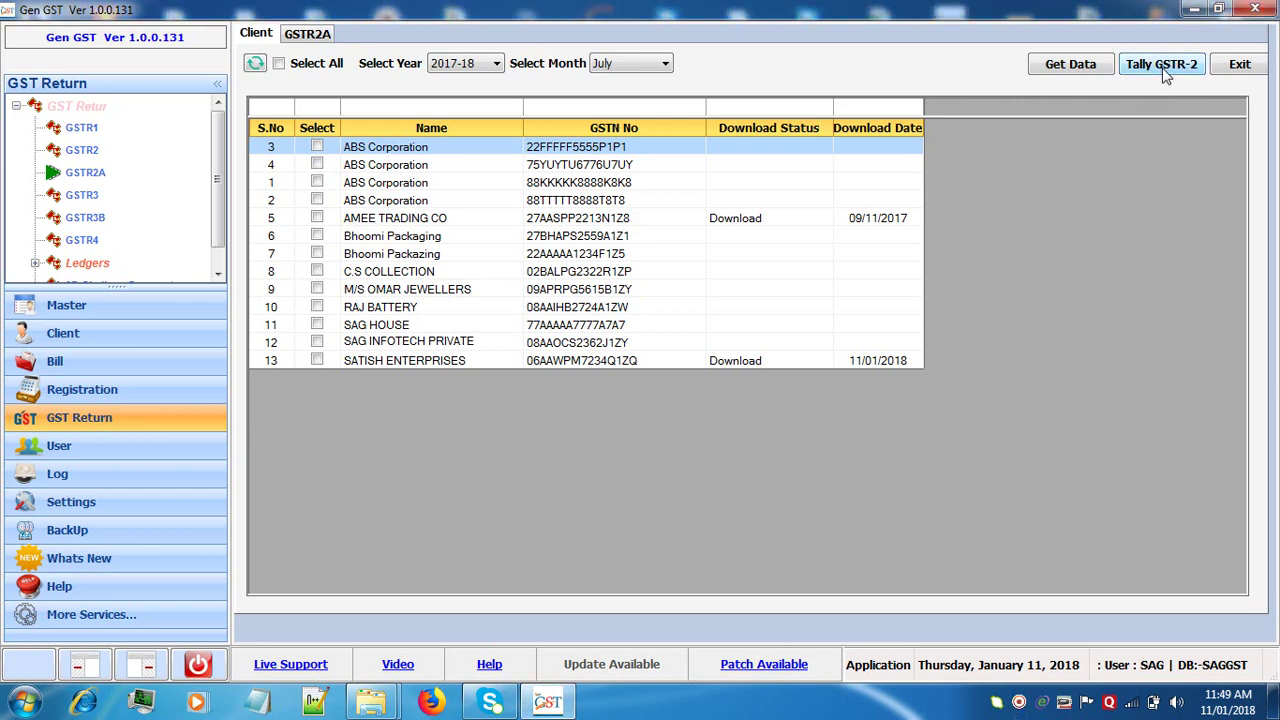
Bring up Tally GSTR-2 on IMPORT MASTER DATA for ABS Corporation's July data.
click(1163, 66)
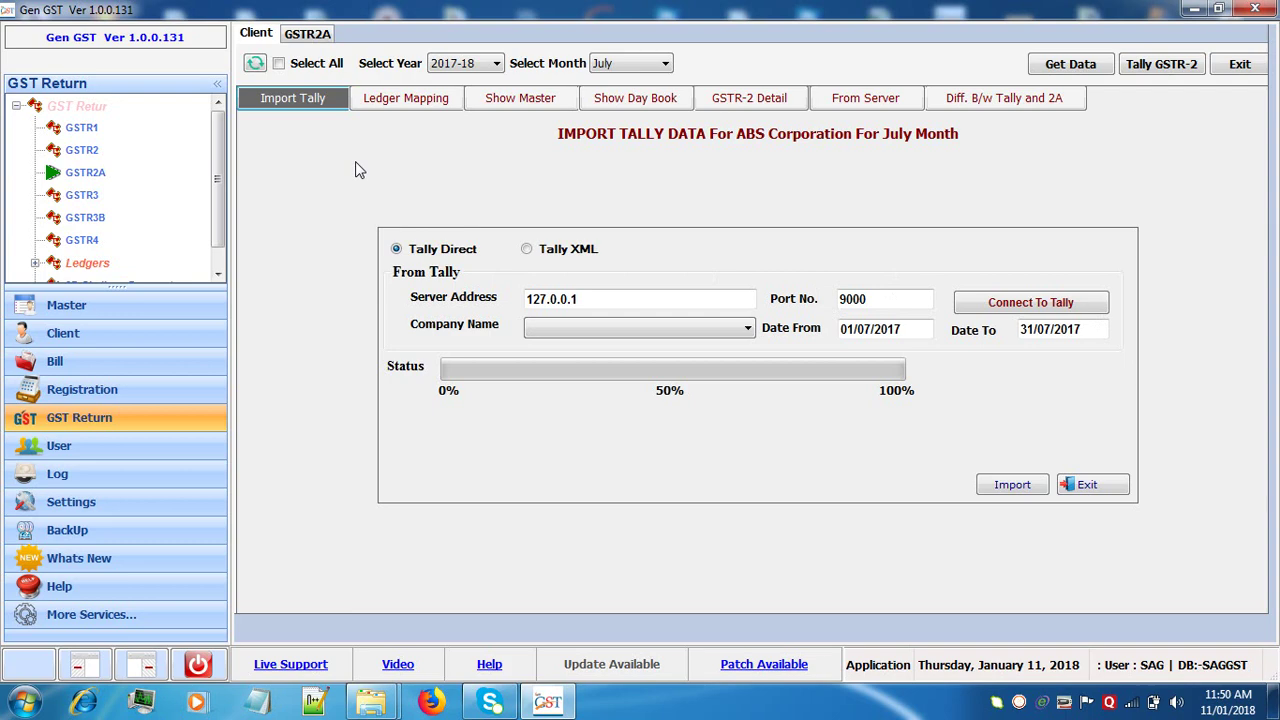
click(310, 104)
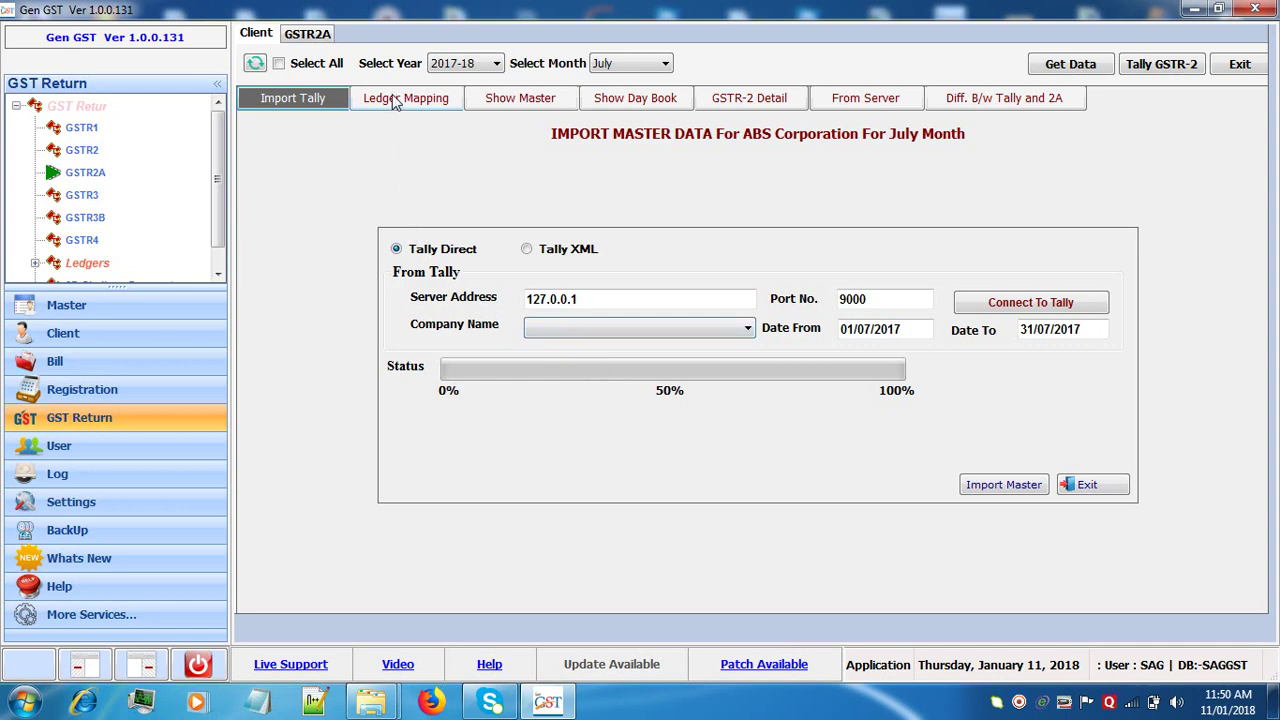
Switch ABS Corporation's Tally import to Tally XML and go to the Master File (XML) field.
click(527, 250)
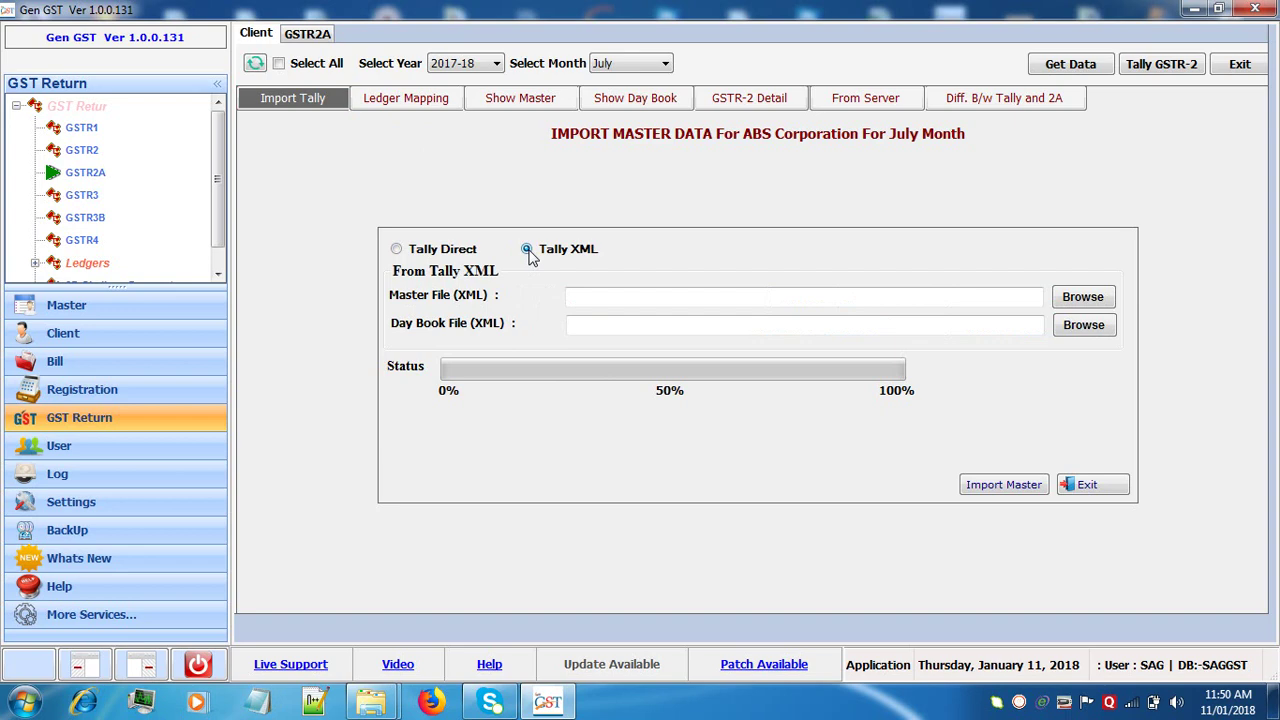
click(708, 298)
Answer No to the GSTR-2 Detail confirmation and return to the July 2017-18 GSTR2A client list.
click(740, 103)
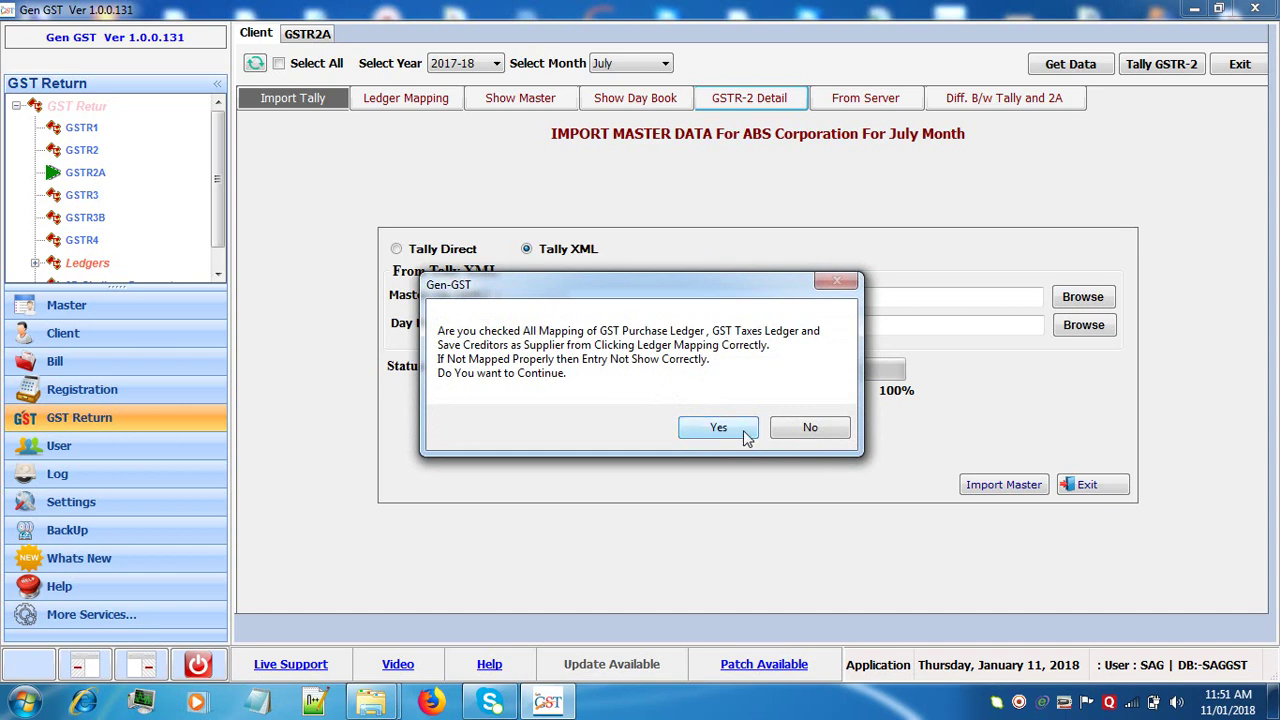
click(805, 432)
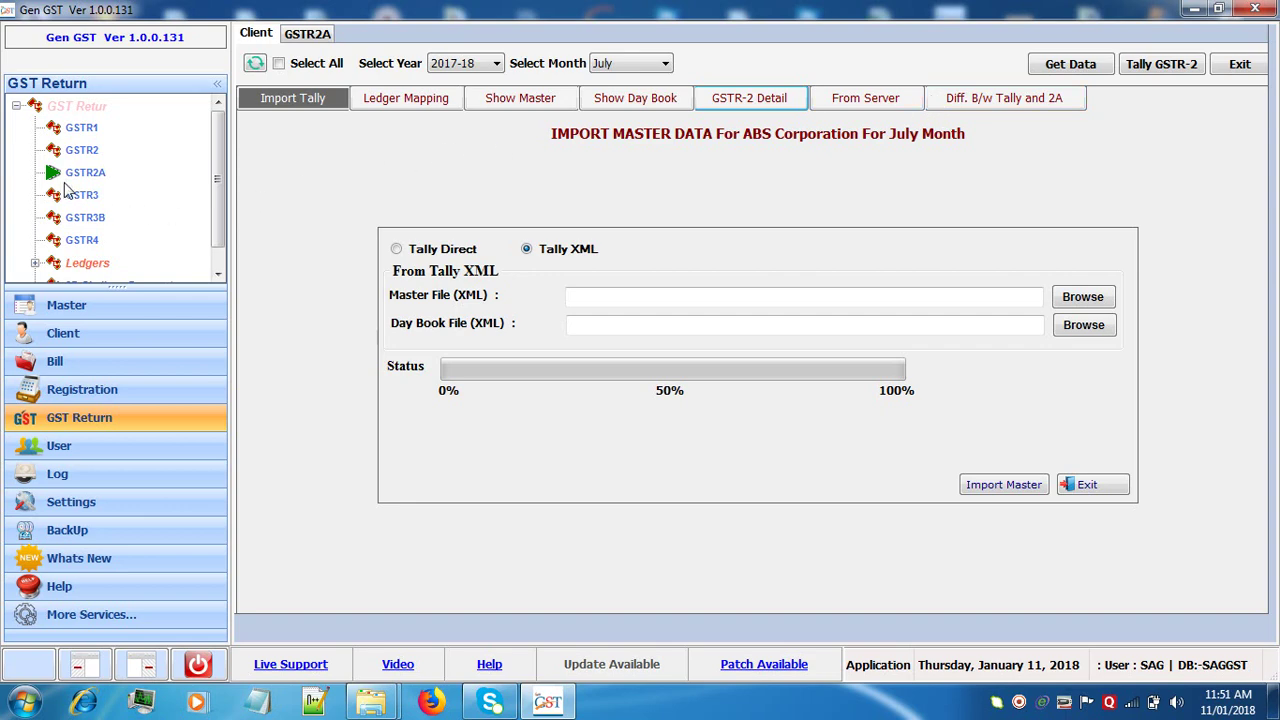
click(76, 174)
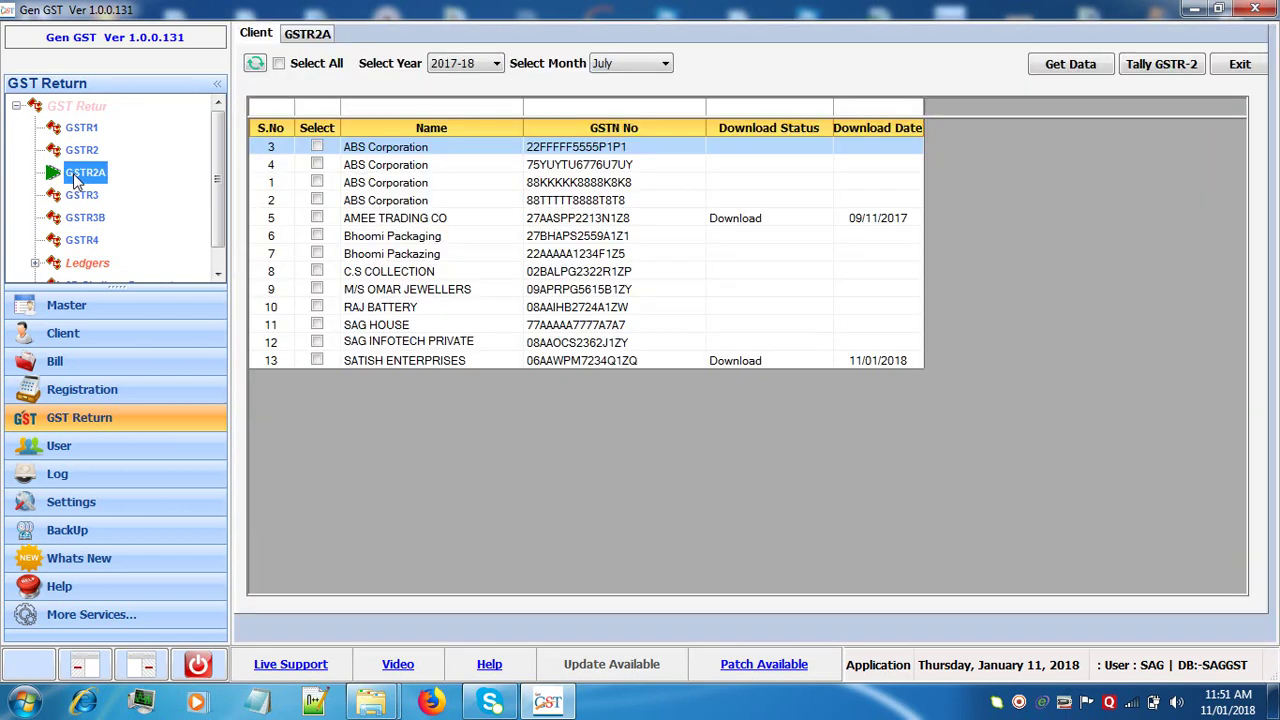